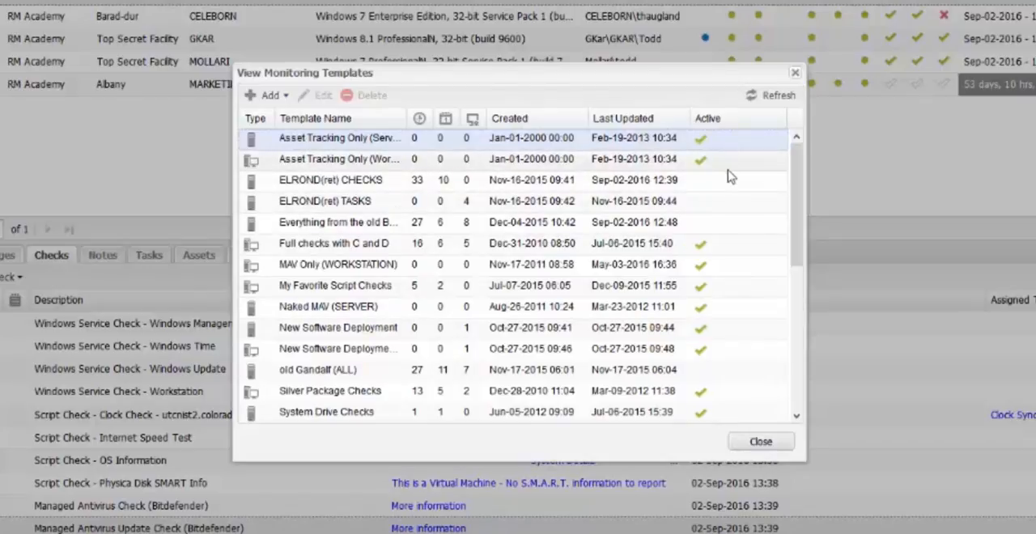
- Open the ELROND(ret) TASKS monitoring template for editing and try enabling its check frequency
{"action": "left_click", "coordinate": [276, 96]}
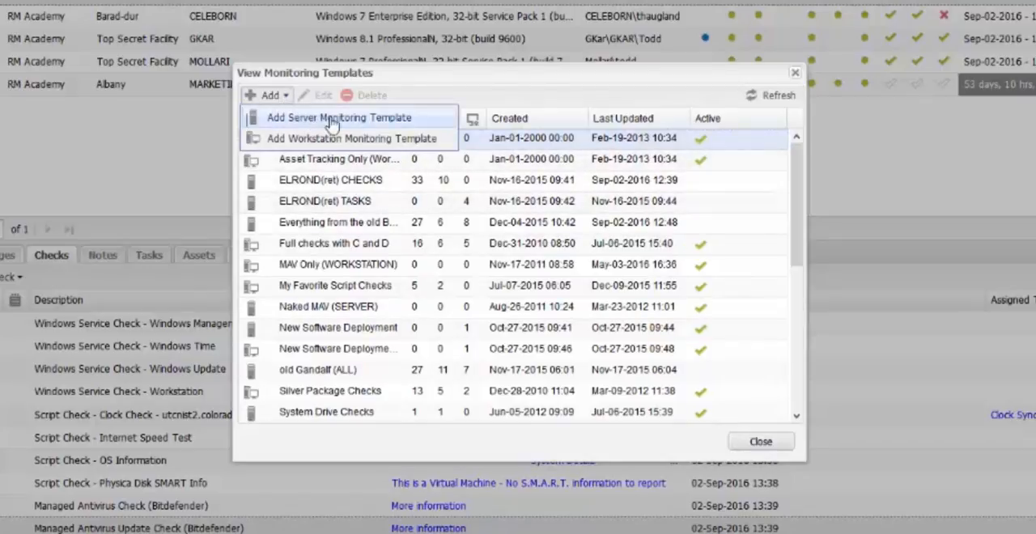
{"action": "left_click", "coordinate": [326, 206]}
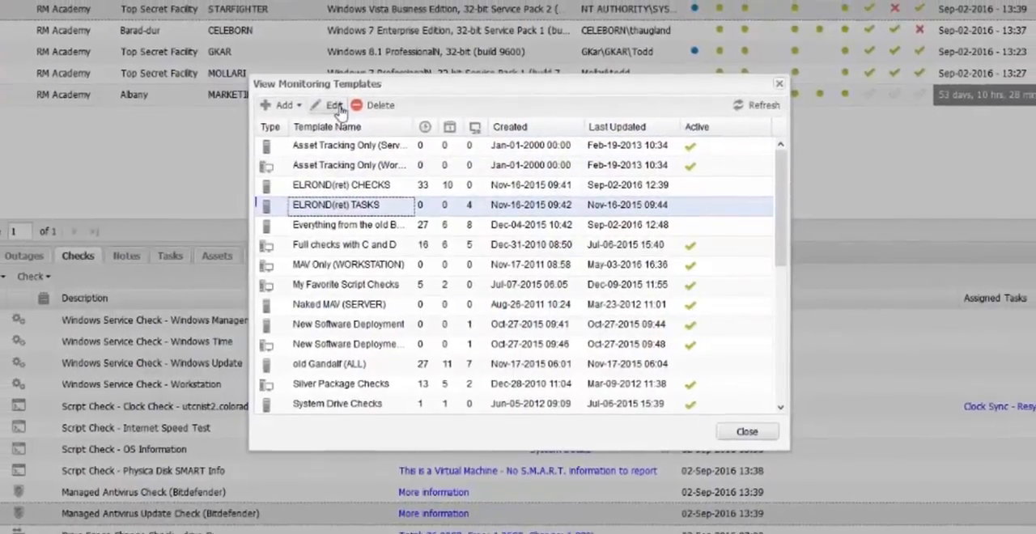
{"action": "left_click", "coordinate": [339, 110]}
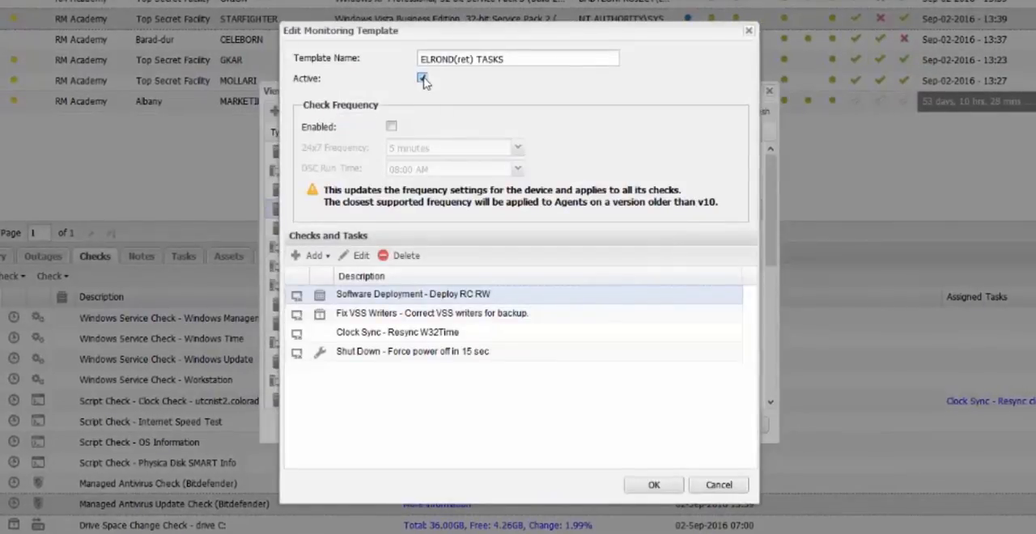
{"action": "left_click", "coordinate": [391, 127]}
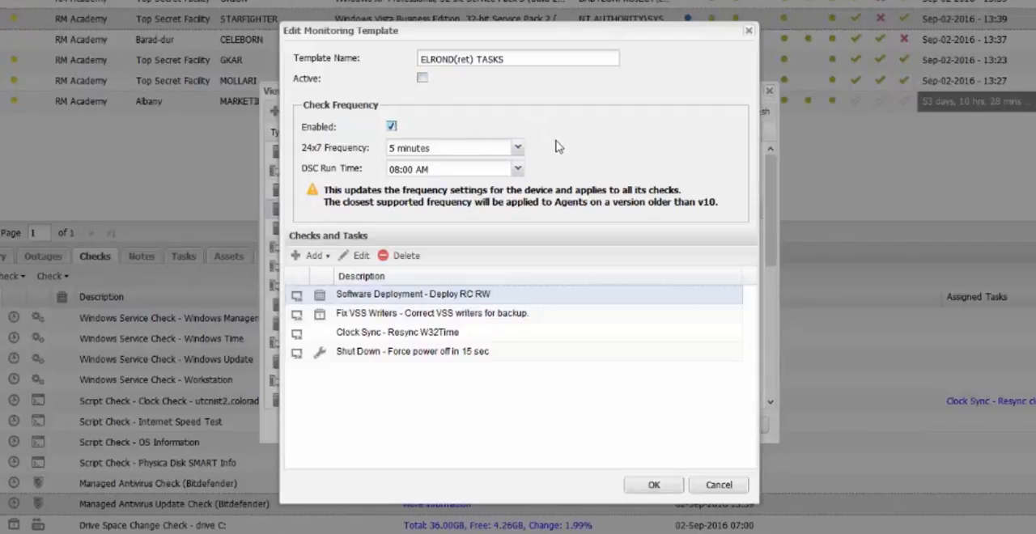
{"action": "left_click", "coordinate": [392, 127]}
- View the kinds of checks and tasks that can be added to the template, then leave the template editor
{"action": "left_click", "coordinate": [314, 256]}
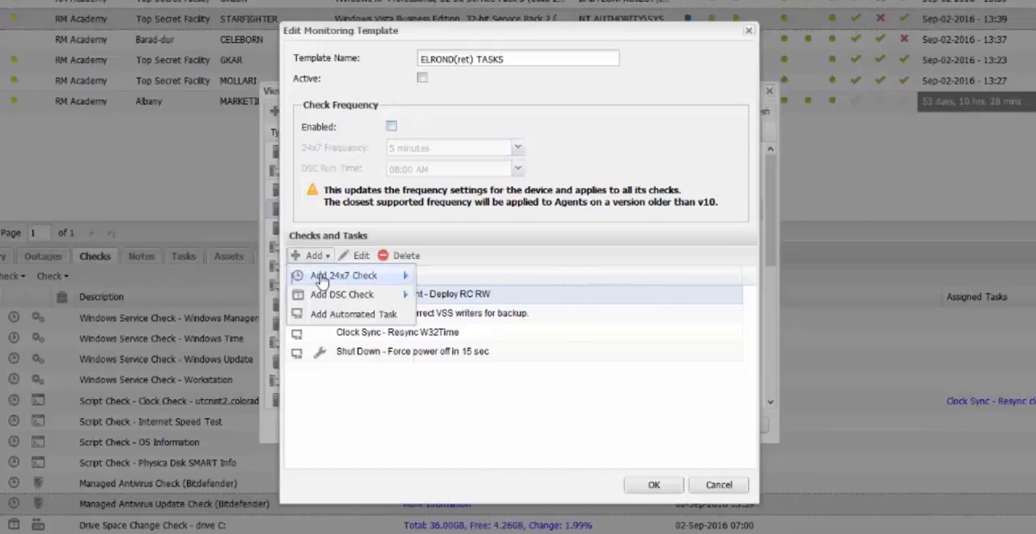
{"action": "mouse_move", "coordinate": [326, 296]}
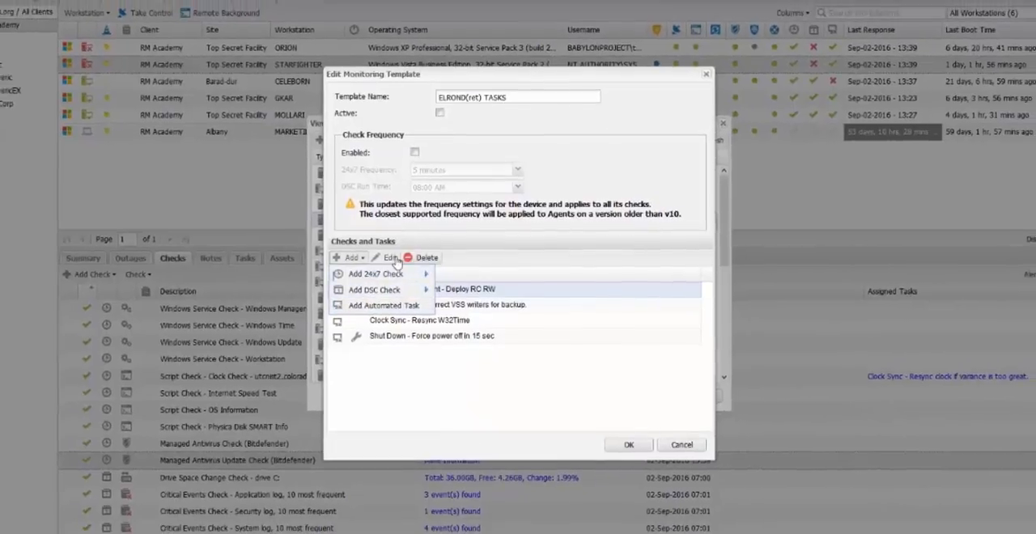
{"action": "left_click", "coordinate": [384, 258]}
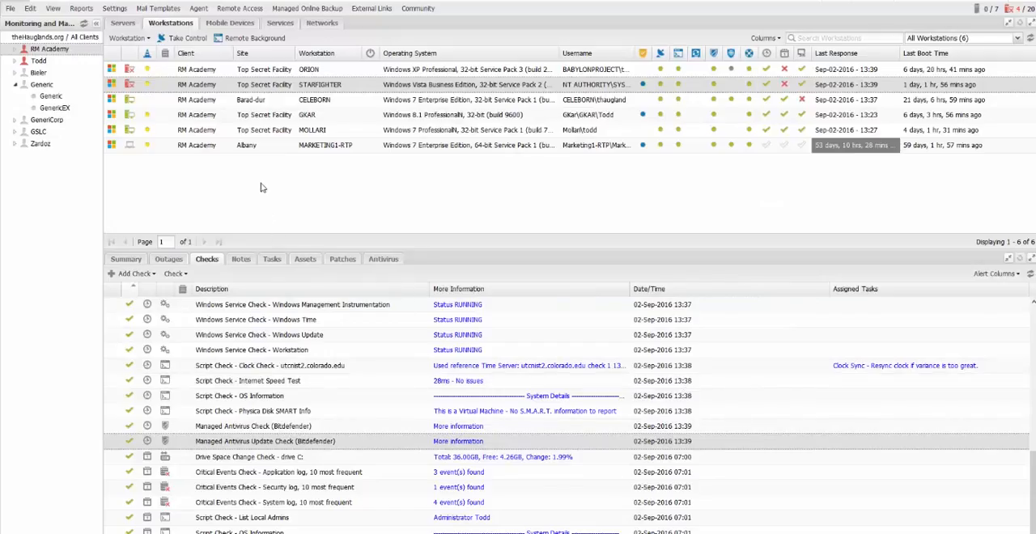
- Create a monitoring template from workstation CELEBORN, including both its checks and its tasks
{"action": "right_click", "coordinate": [350, 100]}
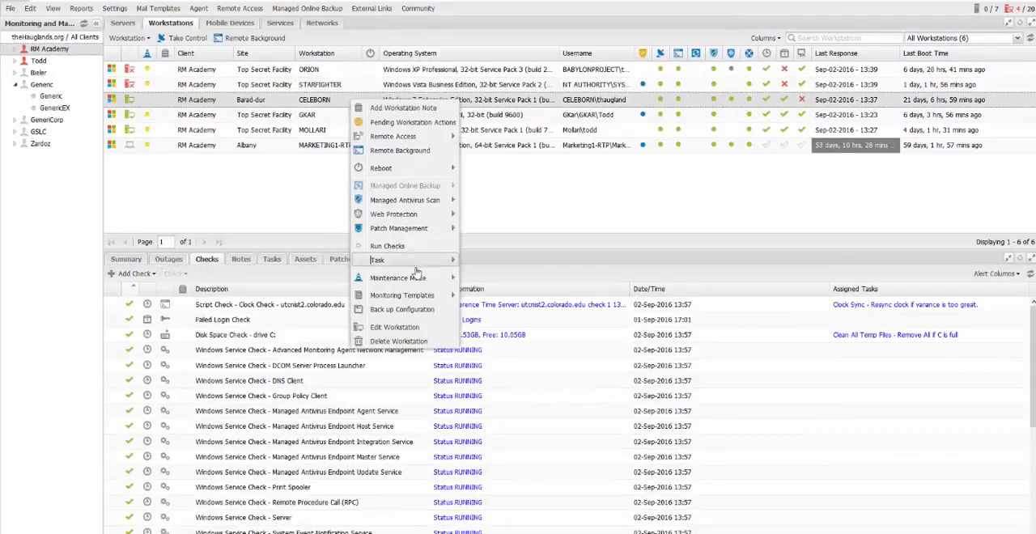
{"action": "mouse_move", "coordinate": [429, 302]}
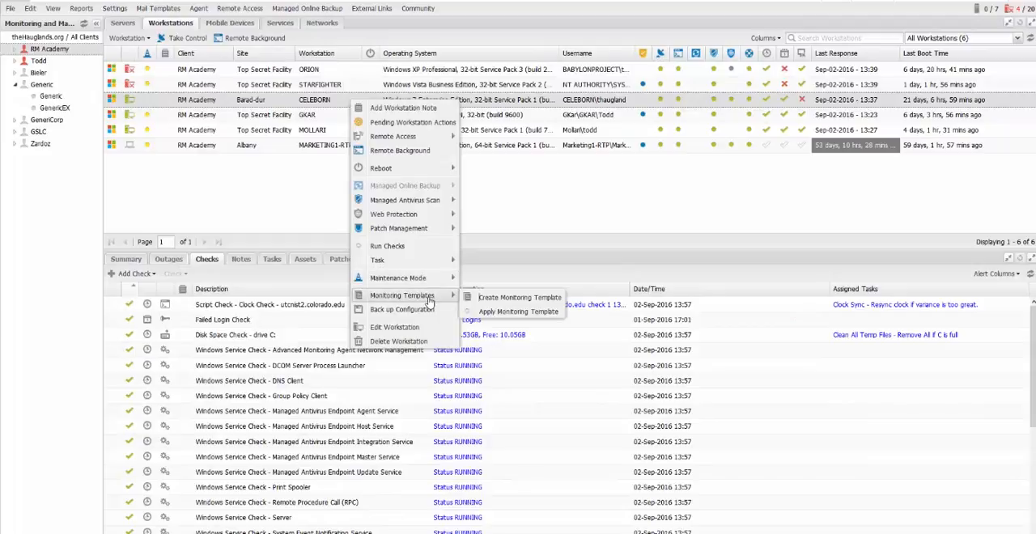
{"action": "left_click", "coordinate": [548, 299]}
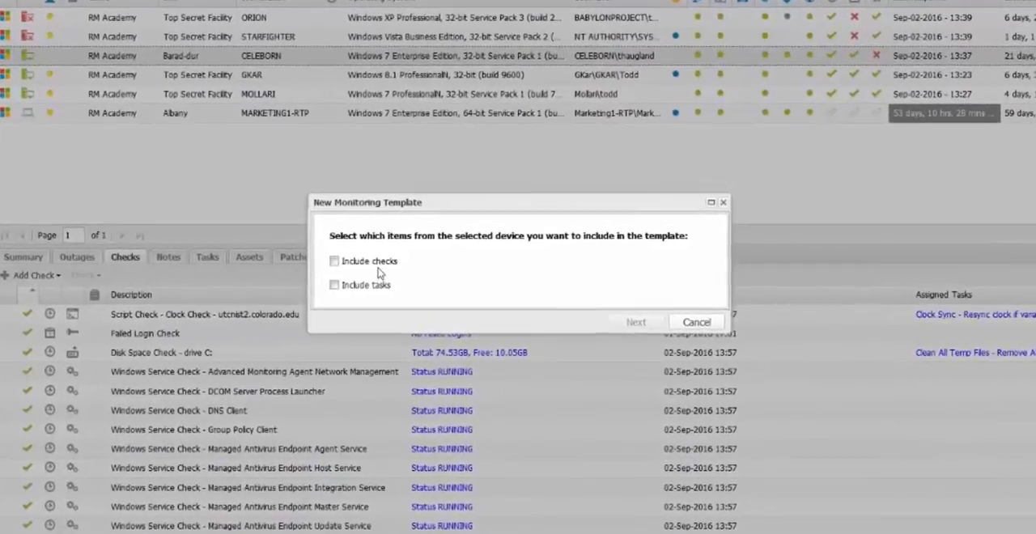
{"action": "left_click", "coordinate": [359, 262]}
{"action": "left_click", "coordinate": [325, 286]}
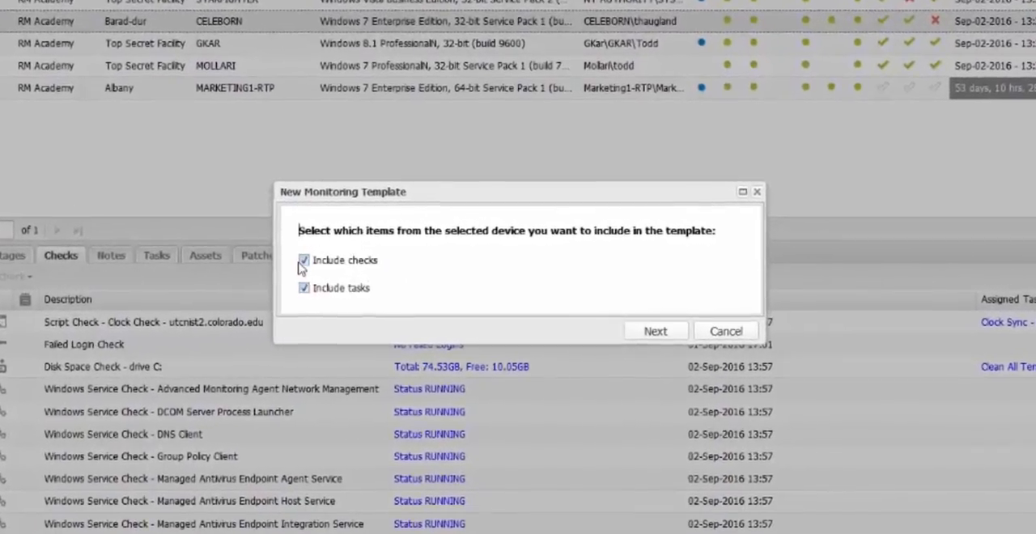
{"action": "left_click", "coordinate": [324, 262]}
{"action": "left_click", "coordinate": [300, 261]}
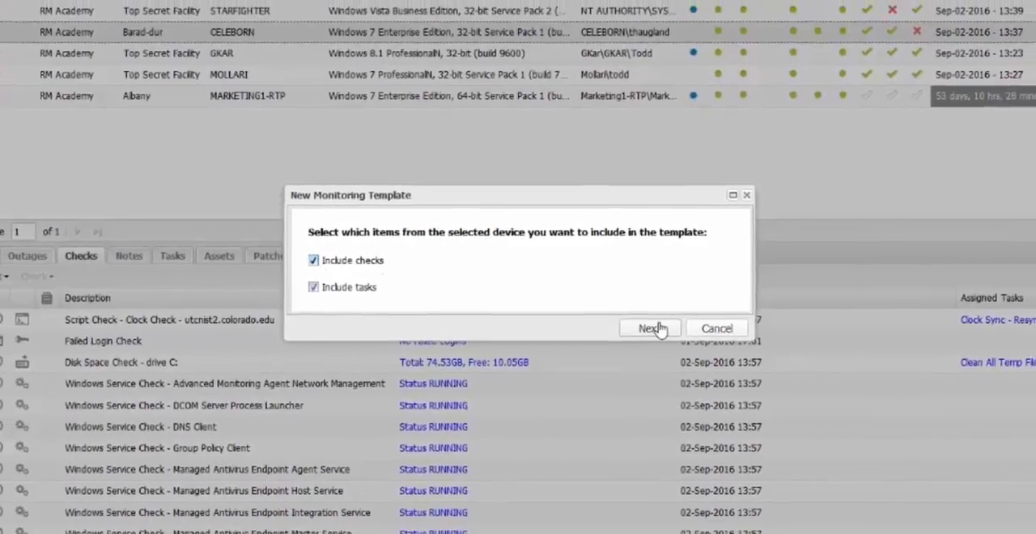
{"action": "left_click", "coordinate": [657, 329]}
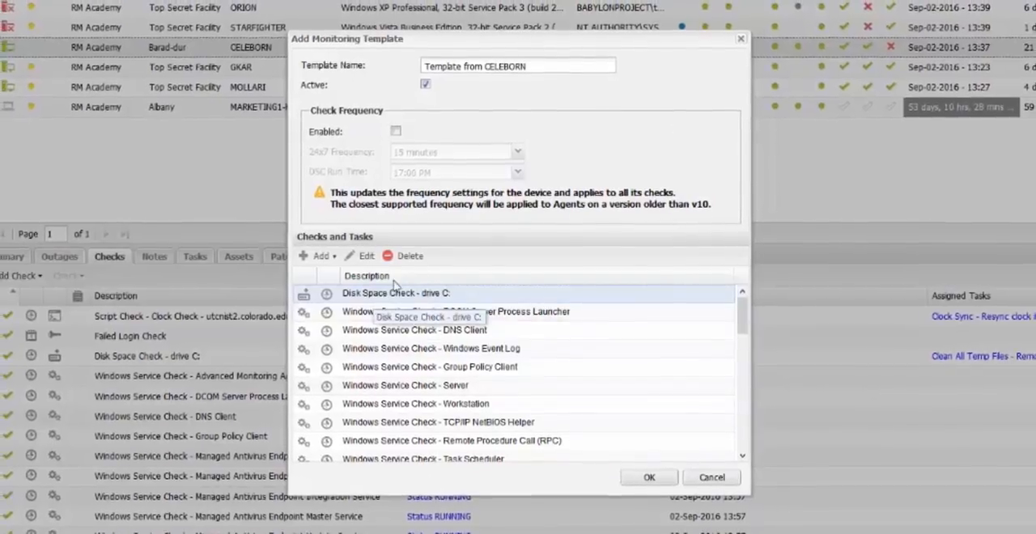
- Delete the DCOM Server Process Launcher service check from the new template, and cancel creating the template
{"action": "left_click", "coordinate": [413, 314]}
{"action": "left_click", "coordinate": [408, 256]}
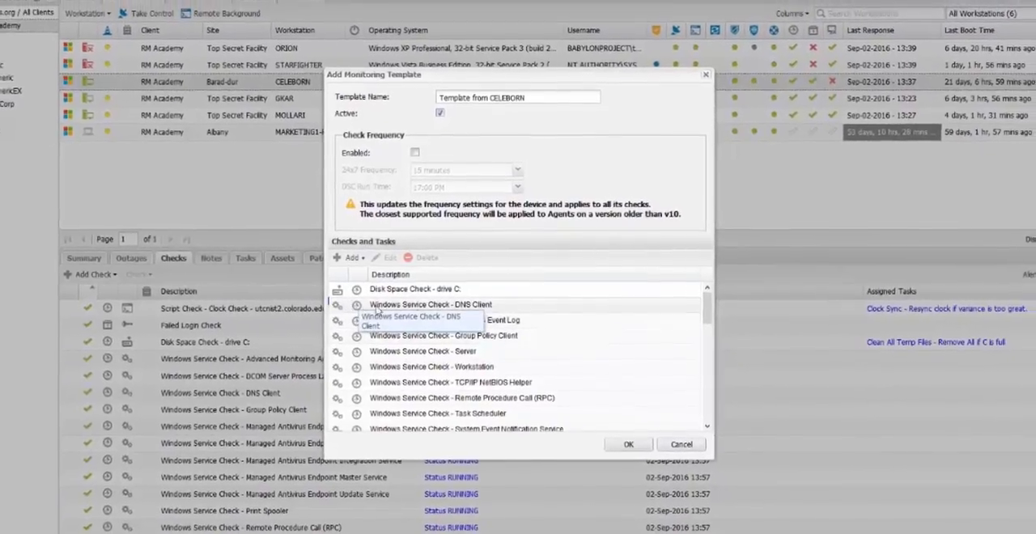
{"action": "left_click", "coordinate": [662, 428]}
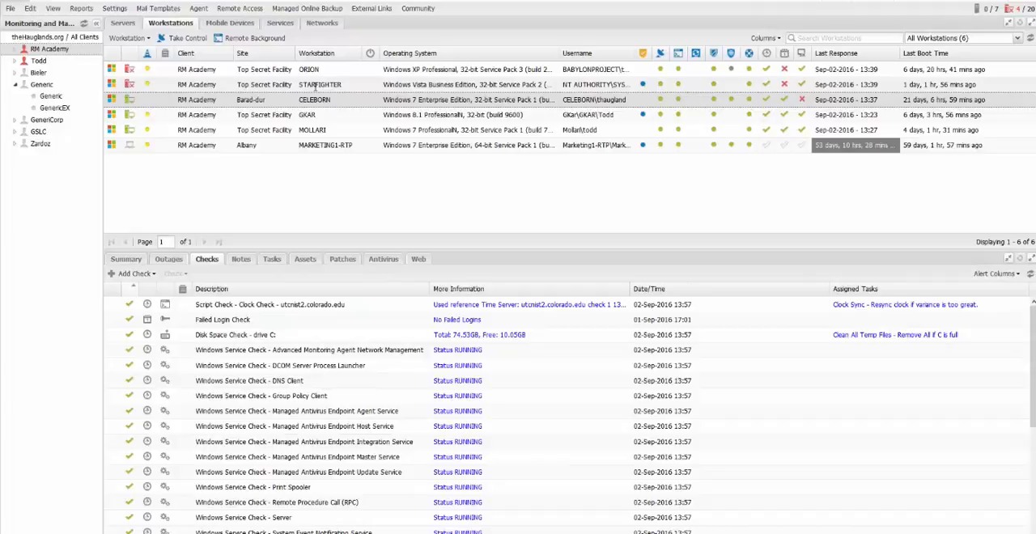
- Start applying a monitoring template to workstation STARFIGHTER, trying the check detection scan option before returning to selecting monitoring templates
{"action": "right_click", "coordinate": [361, 84]}
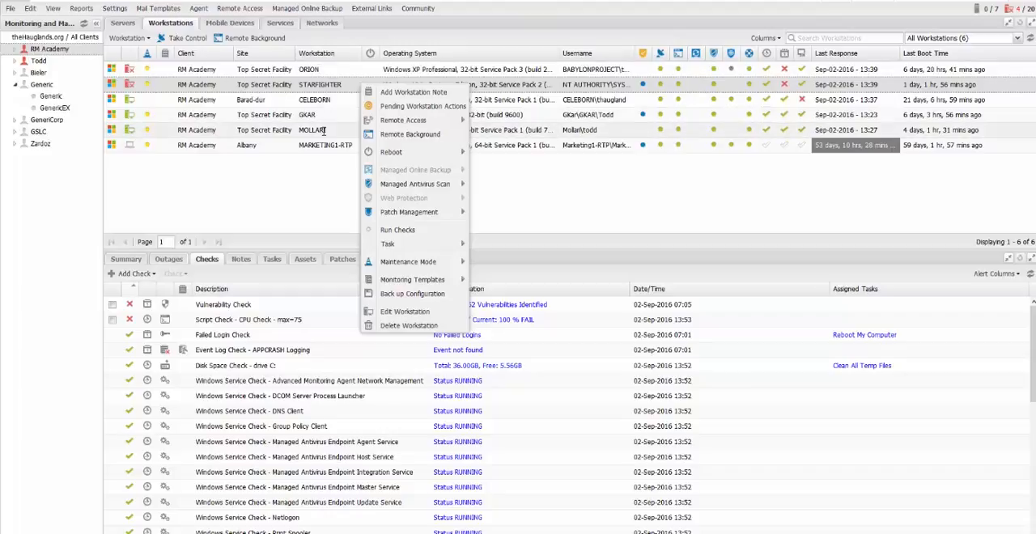
{"action": "mouse_move", "coordinate": [449, 282]}
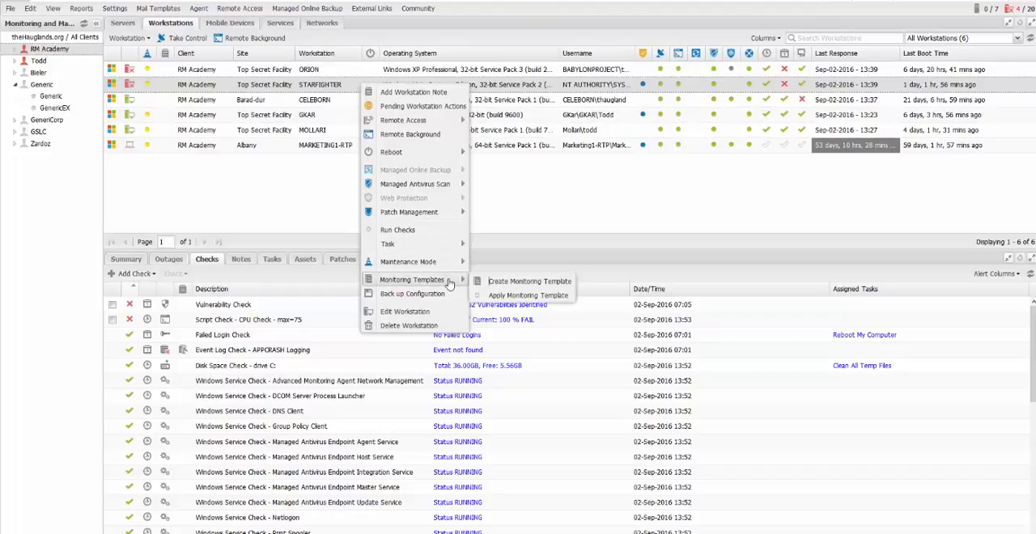
{"action": "left_click", "coordinate": [542, 296]}
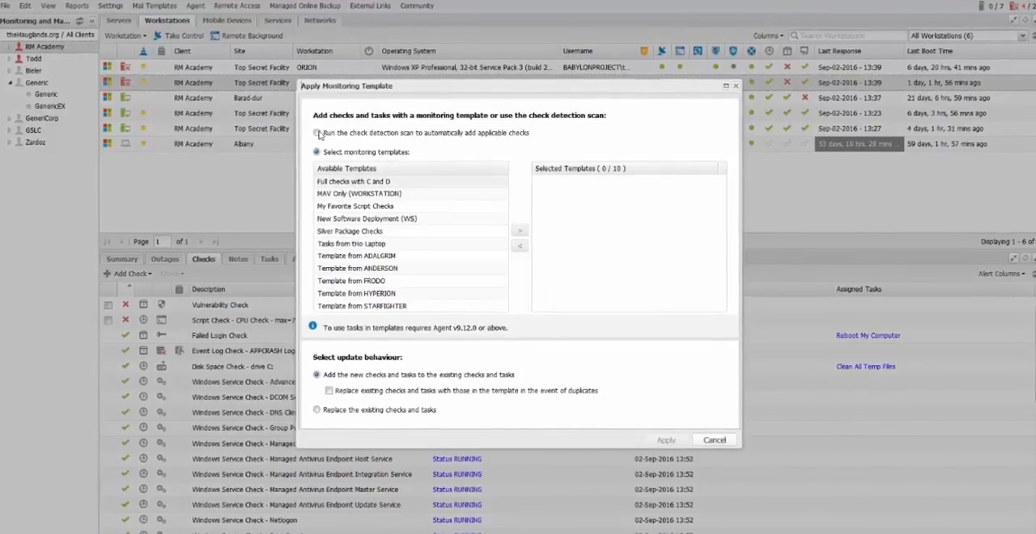
{"action": "left_click", "coordinate": [315, 132]}
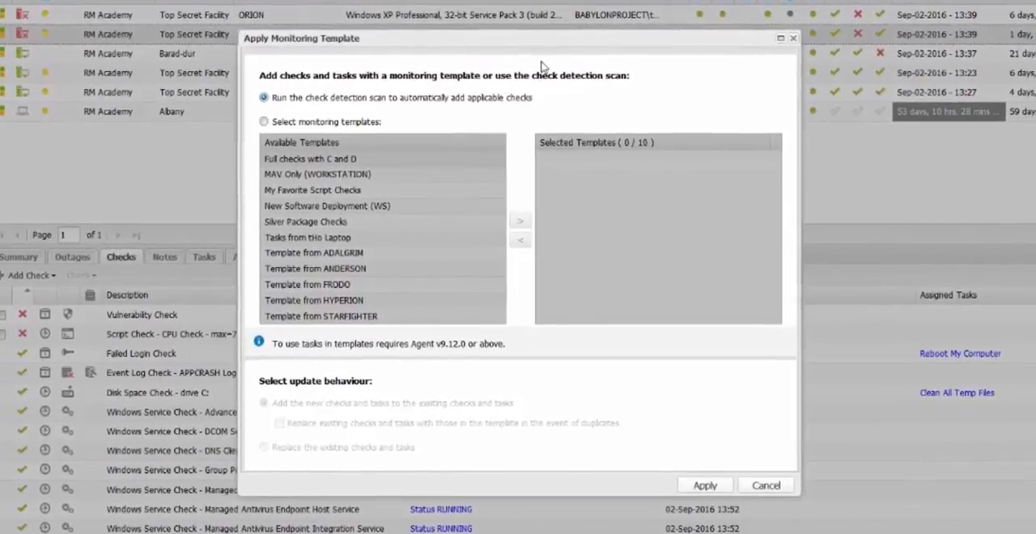
{"action": "left_click", "coordinate": [269, 120]}
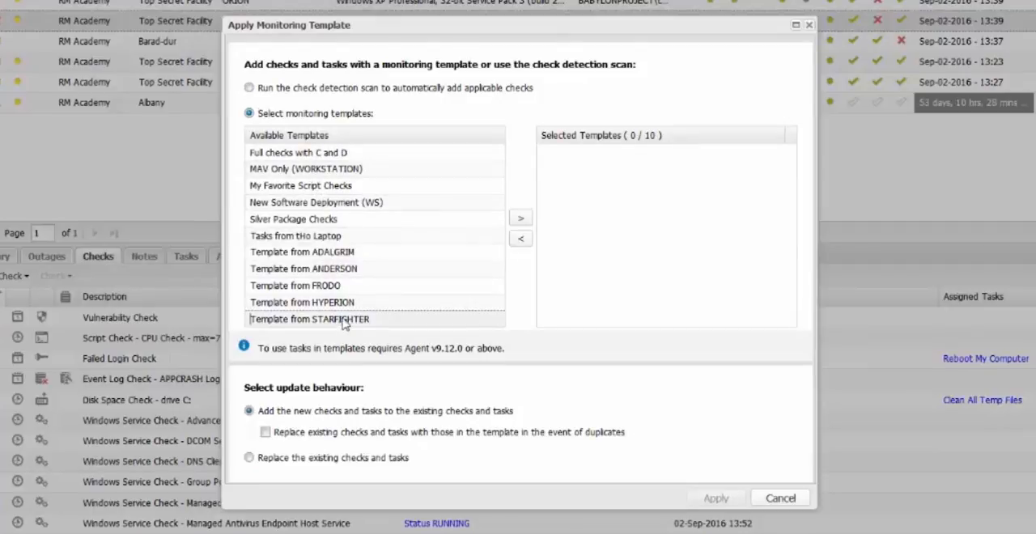
- Select Template from STARFIGHTER, Tasks from tHo Laptop and New Software Deployment (WS), set to add to the existing checks and tasks
{"action": "left_click_drag", "start_coordinate": [328, 319], "coordinate": [612, 210]}
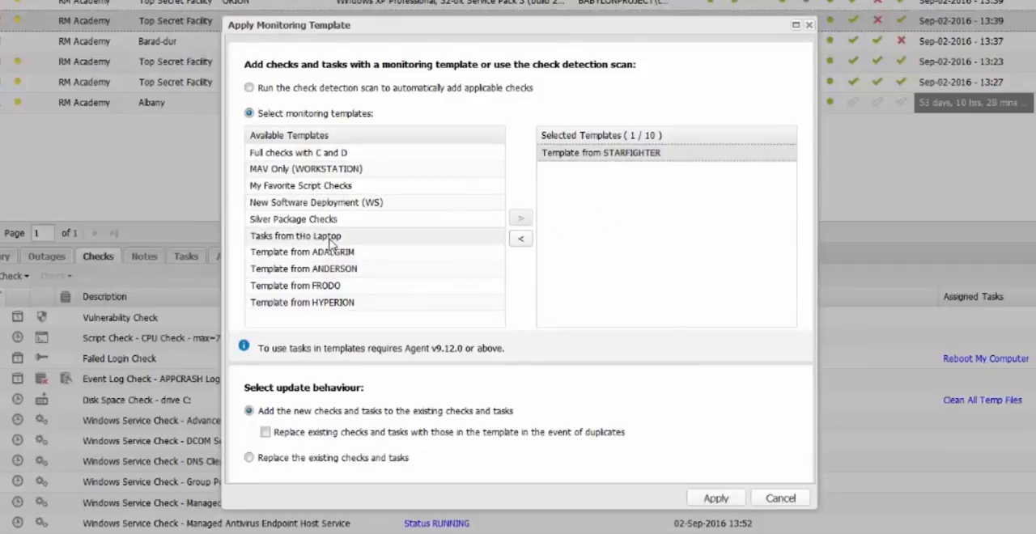
{"action": "left_click_drag", "start_coordinate": [413, 235], "coordinate": [630, 186]}
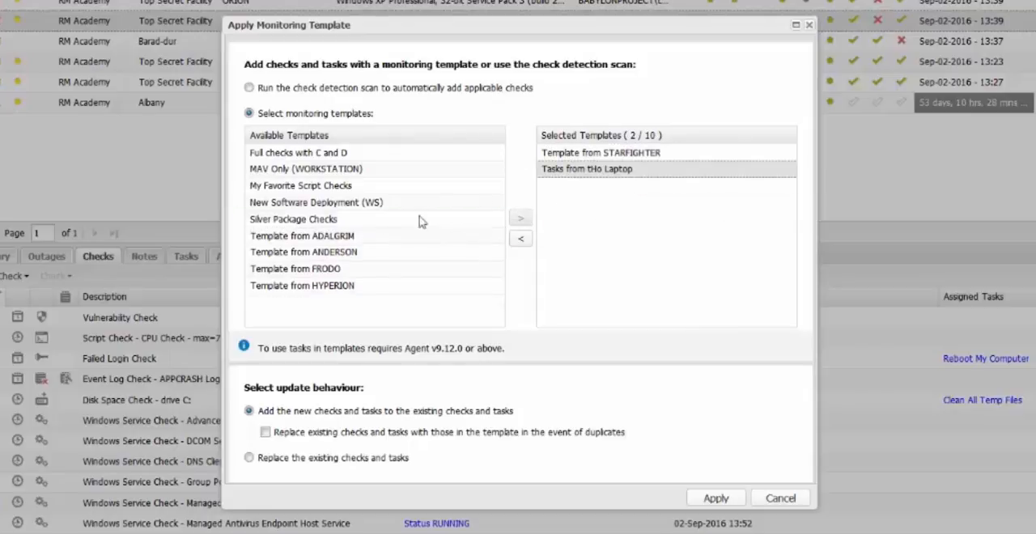
{"action": "left_click_drag", "start_coordinate": [316, 204], "coordinate": [616, 204]}
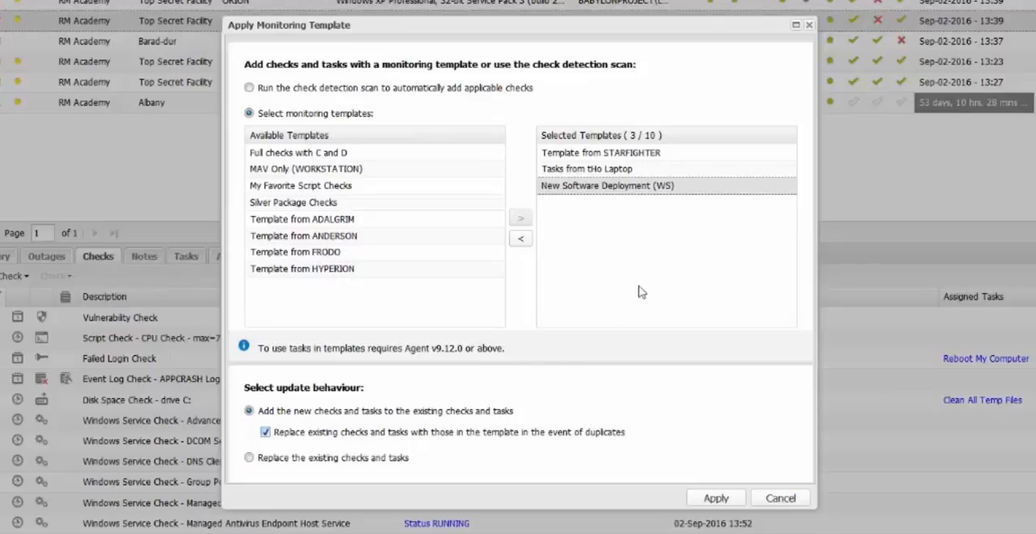
{"action": "left_click", "coordinate": [249, 458]}
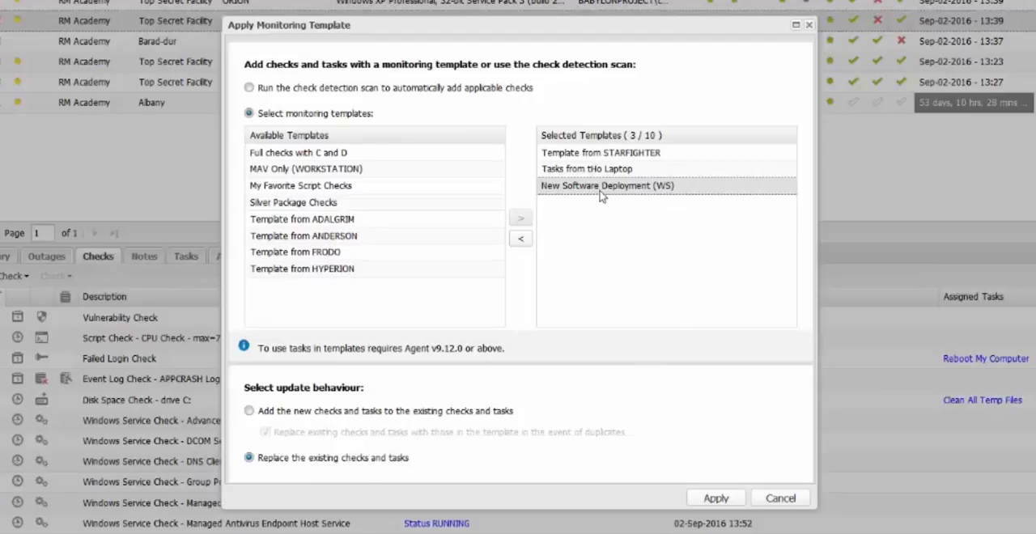
{"action": "left_click", "coordinate": [361, 412]}
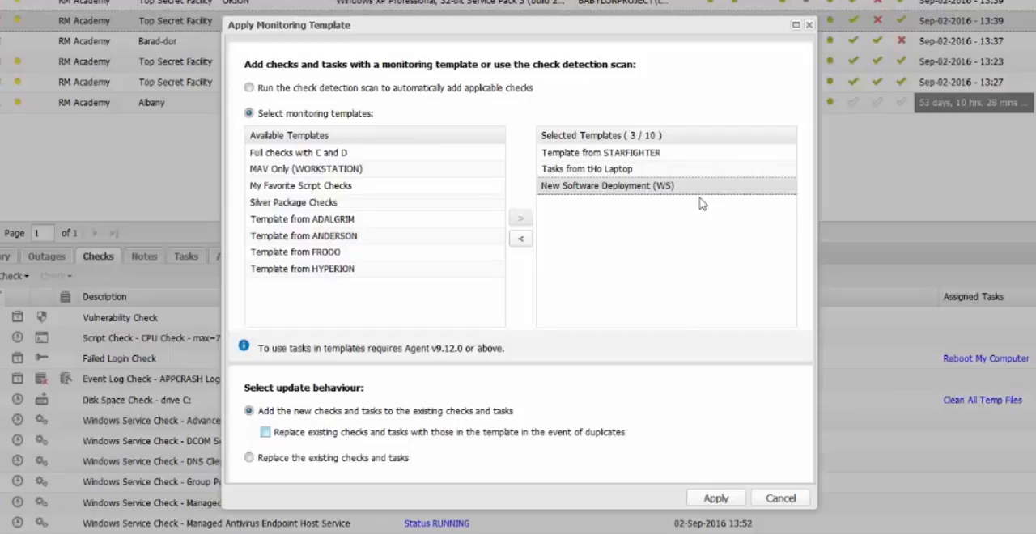
- Go through the order of the selected templates and leave the dialog without applying them
{"action": "left_click", "coordinate": [582, 155]}
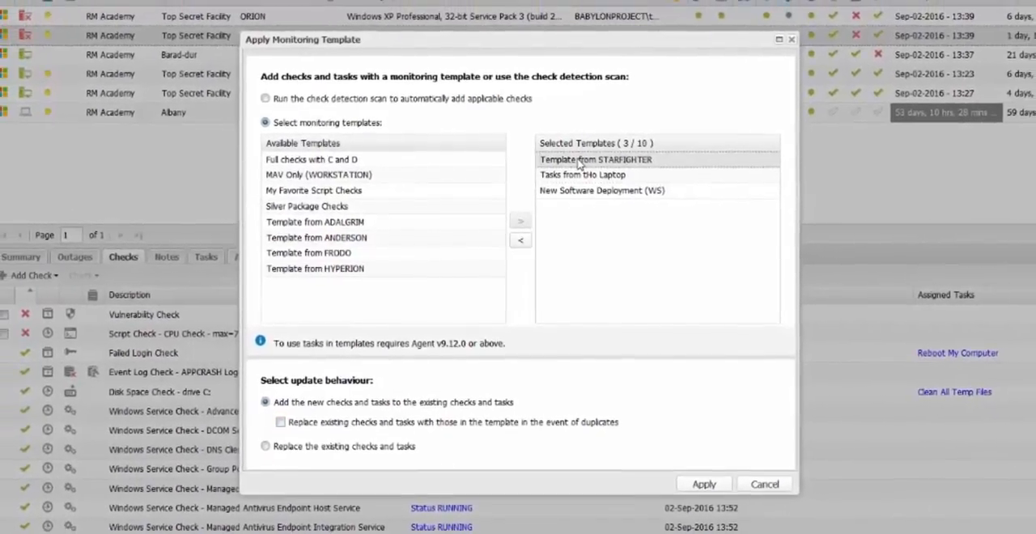
{"action": "left_click", "coordinate": [598, 189]}
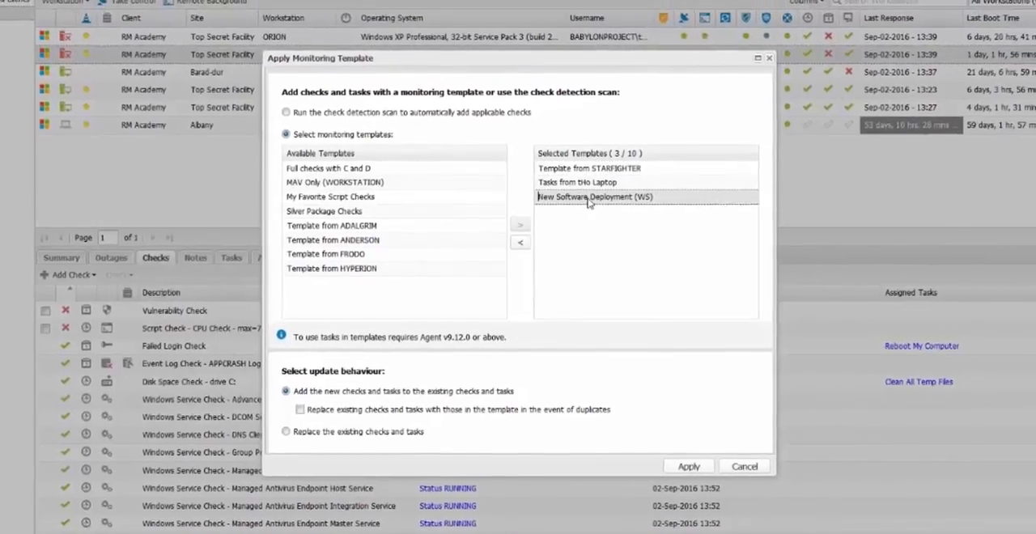
{"action": "left_click_drag", "start_coordinate": [588, 189], "coordinate": [597, 209]}
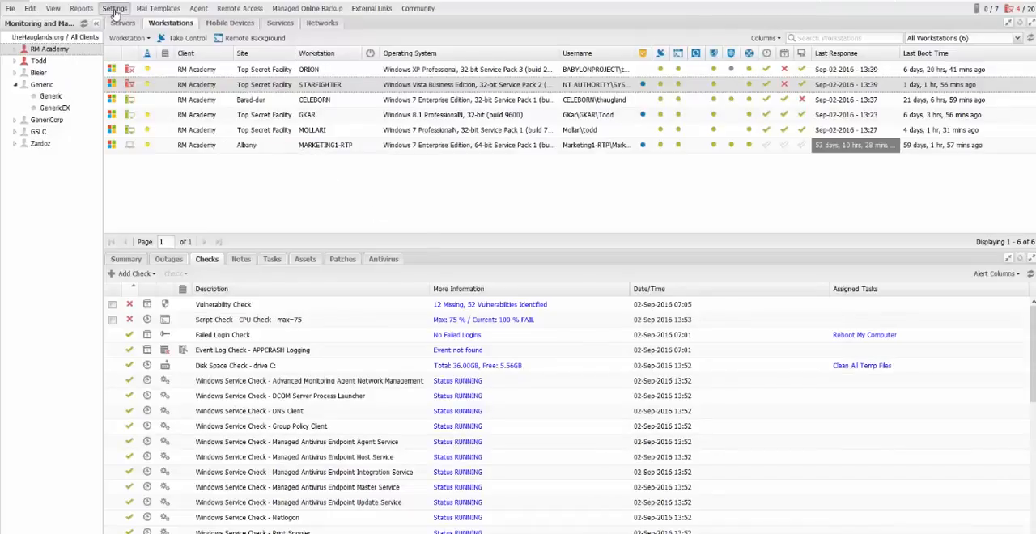
- Open the new device installation settings and examine the server settings for GeneriCorp and the GenericEX site
{"action": "left_click", "coordinate": [114, 8]}
{"action": "mouse_move", "coordinate": [146, 122]}
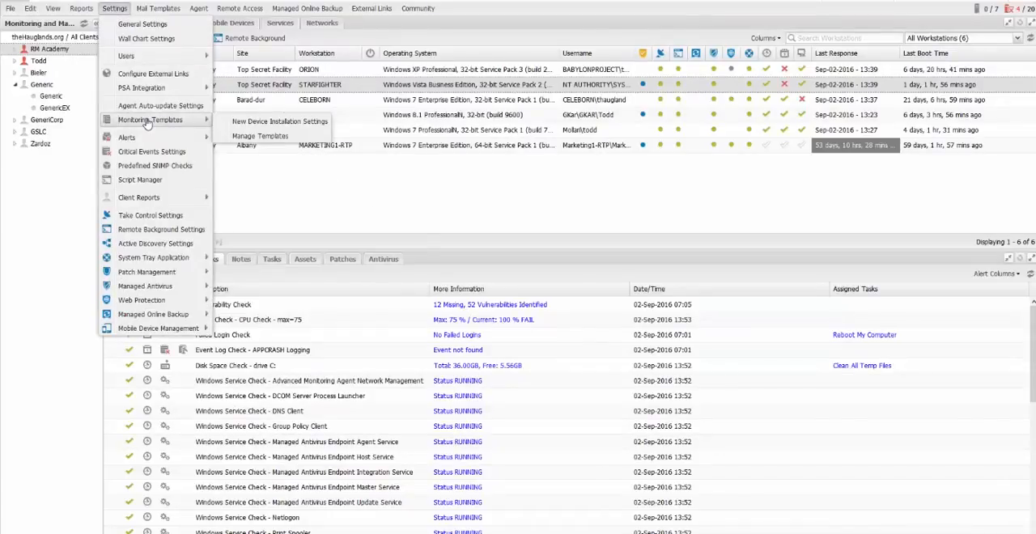
{"action": "left_click", "coordinate": [320, 126]}
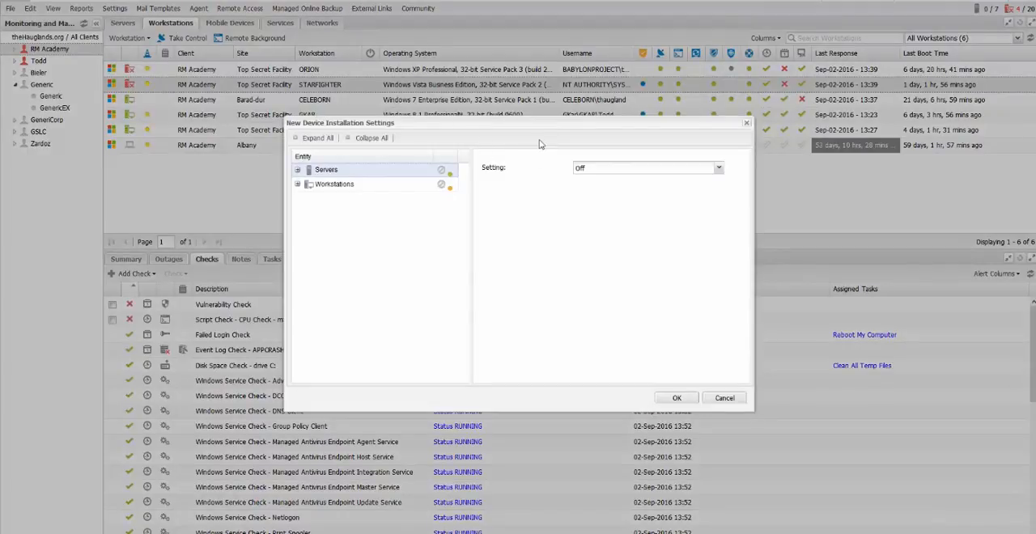
{"action": "left_click", "coordinate": [297, 172]}
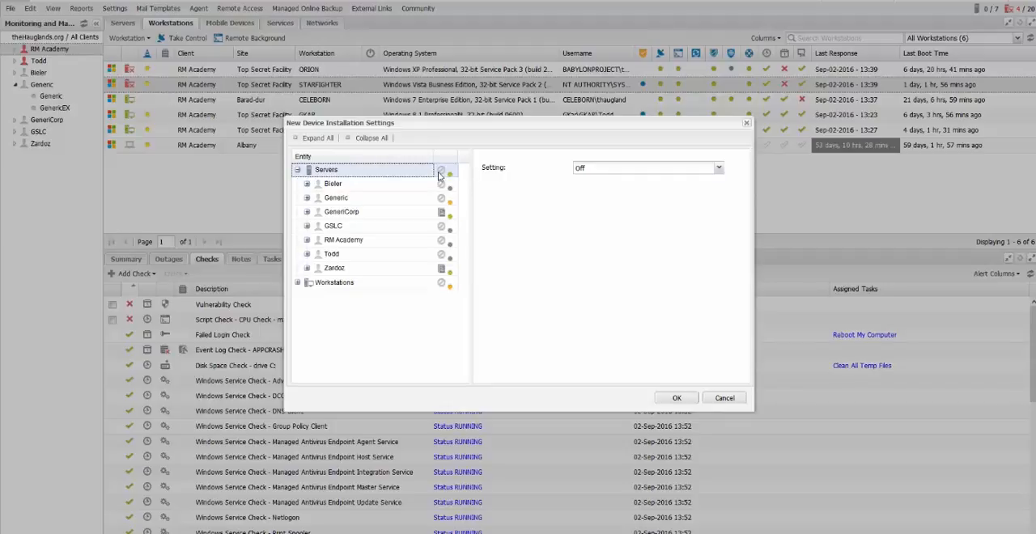
{"action": "left_click", "coordinate": [431, 215]}
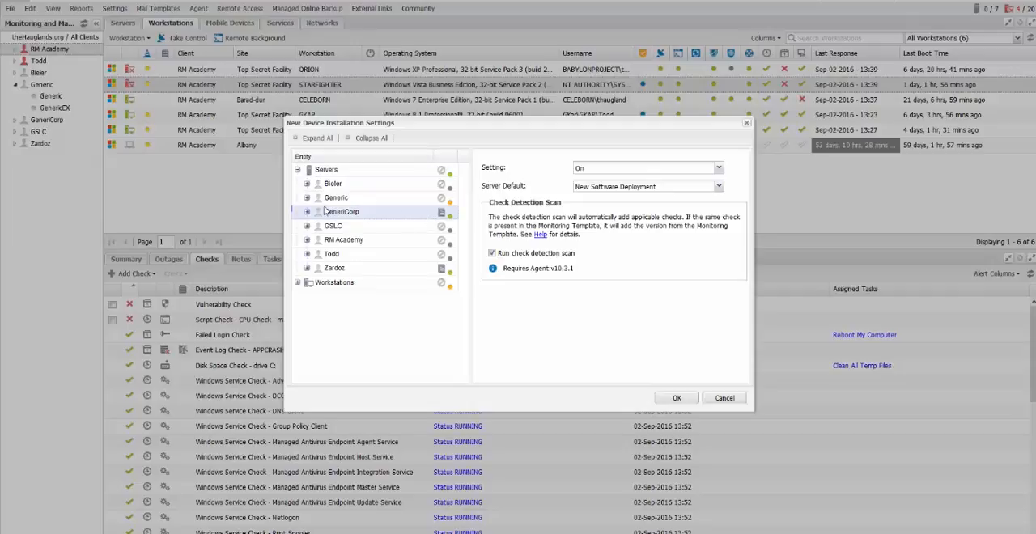
{"action": "left_click", "coordinate": [306, 198]}
{"action": "left_click", "coordinate": [405, 229]}
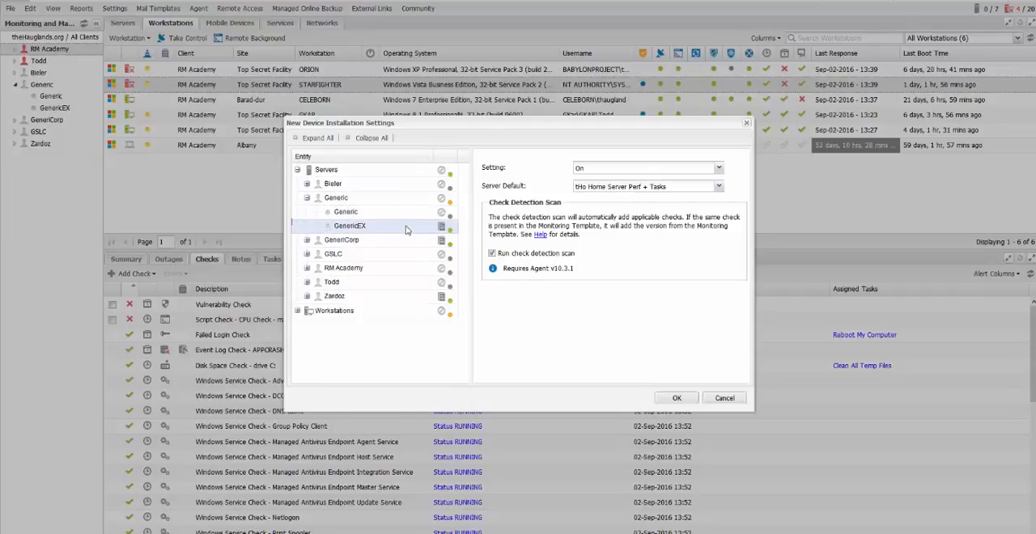
- Look through GenericEX's setting and server default options, try toggling its check detection scan, and cancel the installation settings
{"action": "left_click", "coordinate": [705, 168]}
{"action": "left_click", "coordinate": [705, 168]}
{"action": "left_click", "coordinate": [719, 187]}
{"action": "left_click", "coordinate": [719, 188]}
{"action": "left_click", "coordinate": [492, 253]}
{"action": "left_click", "coordinate": [733, 399]}
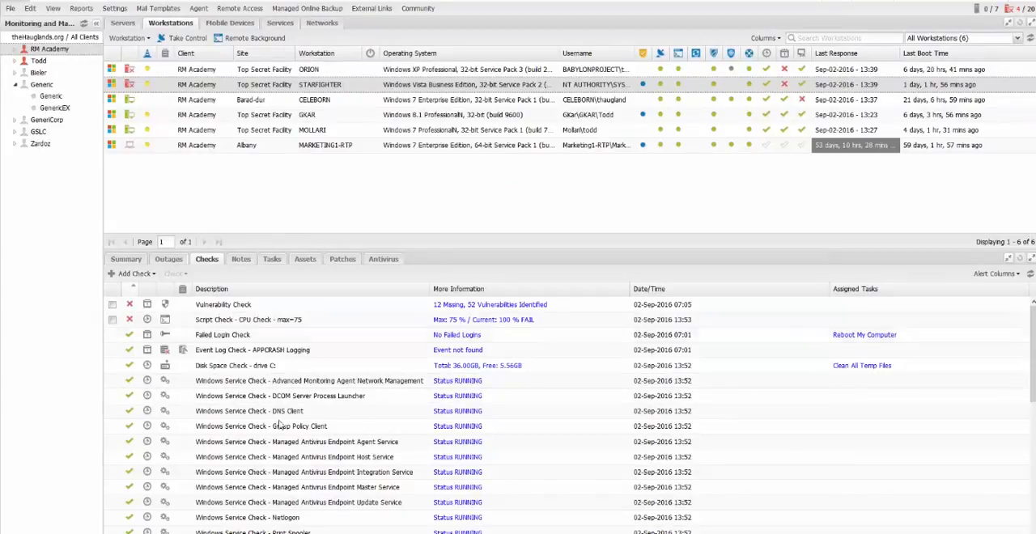
{"action": "scroll", "coordinate": [280, 425], "scroll_direction": "down", "scroll_amount": 4}
{"action": "scroll", "coordinate": [285, 458], "scroll_direction": "up", "scroll_amount": 4}
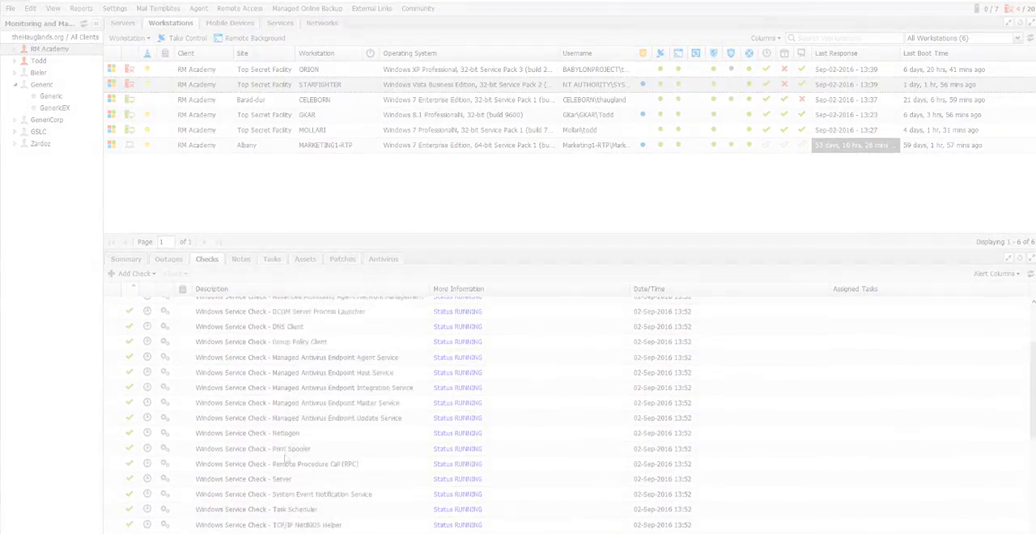